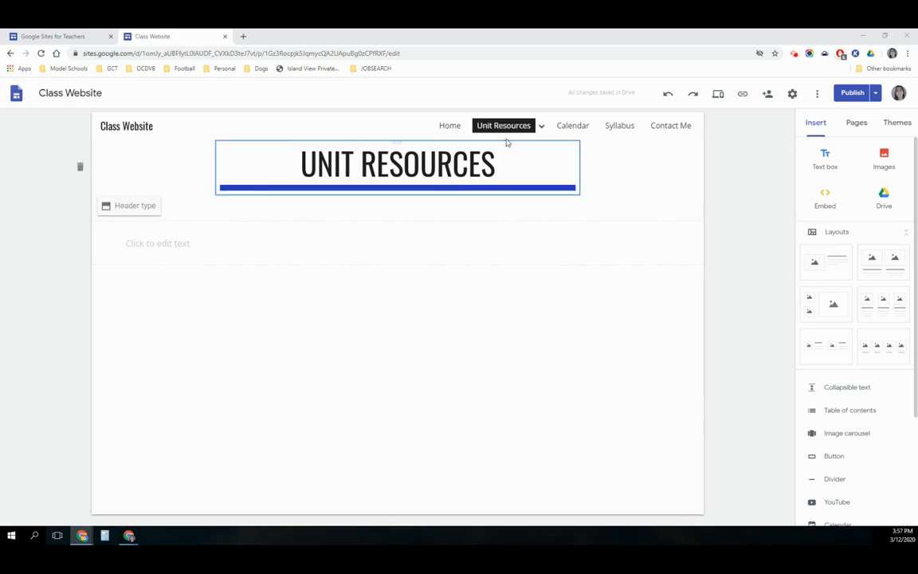
Step: Enter "Unit 1" and "Unit 2" on separate lines in the text box below the Unit Resources header
{"action": "mouse_move", "coordinate": [507, 137]}
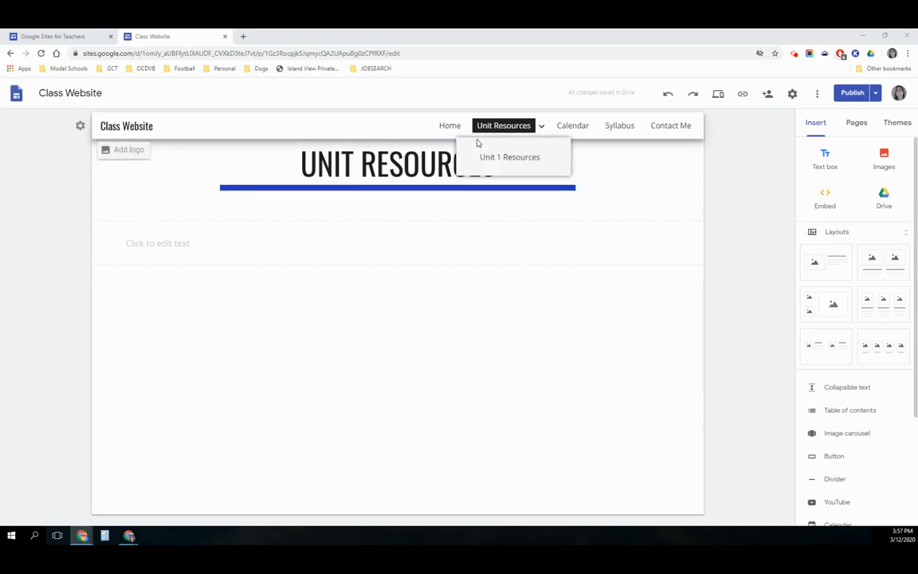
{"action": "left_click", "coordinate": [189, 244]}
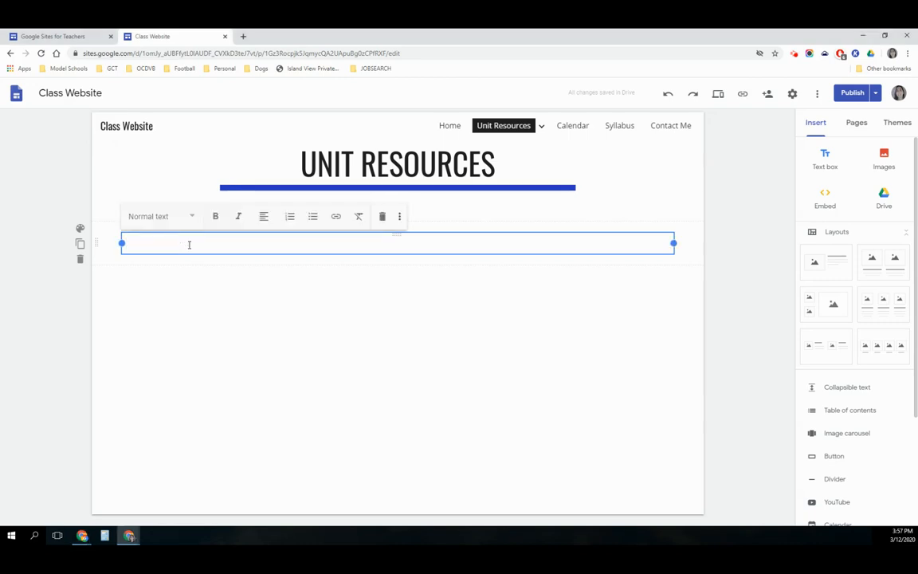
{"action": "mouse_move", "coordinate": [476, 130]}
{"action": "type", "text": "Unit 1"}
{"action": "key", "text": "Return"}
{"action": "type", "text": "Unit 2"}
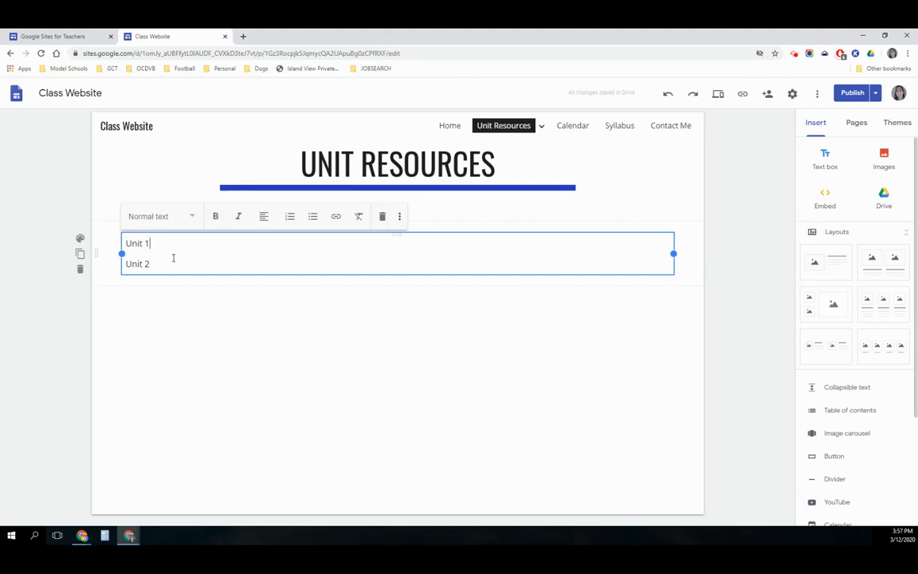
Step: Link the "Unit 1" text to the site's Unit 1 Resources page
{"action": "left_click_drag", "start_coordinate": [154, 245], "coordinate": [114, 252]}
{"action": "left_click", "coordinate": [335, 217]}
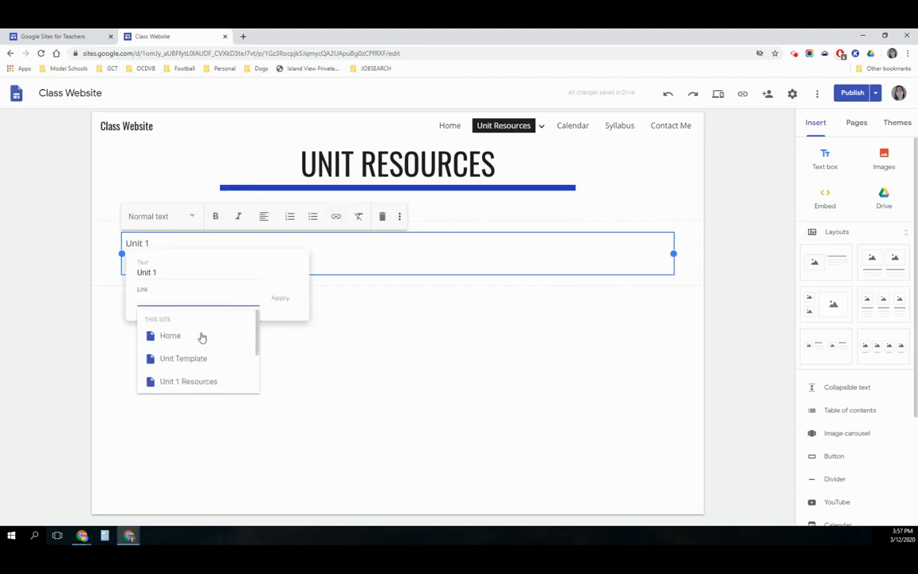
{"action": "left_click", "coordinate": [186, 382]}
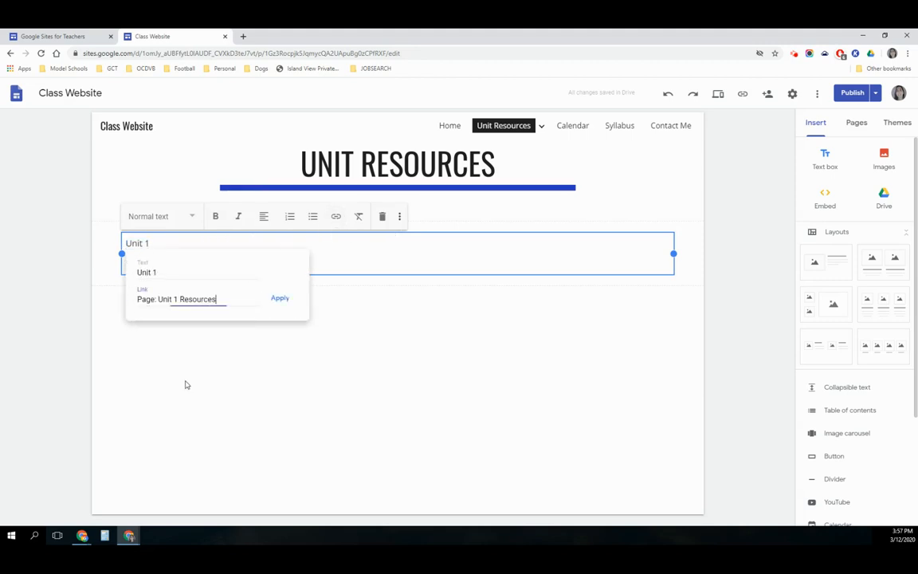
{"action": "left_click", "coordinate": [278, 301]}
{"action": "left_click", "coordinate": [262, 303]}
Step: Format both the "Unit 1" and "Unit 2" lines with the Heading style
{"action": "left_click_drag", "start_coordinate": [163, 262], "coordinate": [110, 245]}
{"action": "left_click", "coordinate": [188, 212]}
{"action": "left_click_drag", "start_coordinate": [164, 260], "coordinate": [134, 246]}
{"action": "left_click", "coordinate": [176, 223]}
{"action": "left_click", "coordinate": [183, 228]}
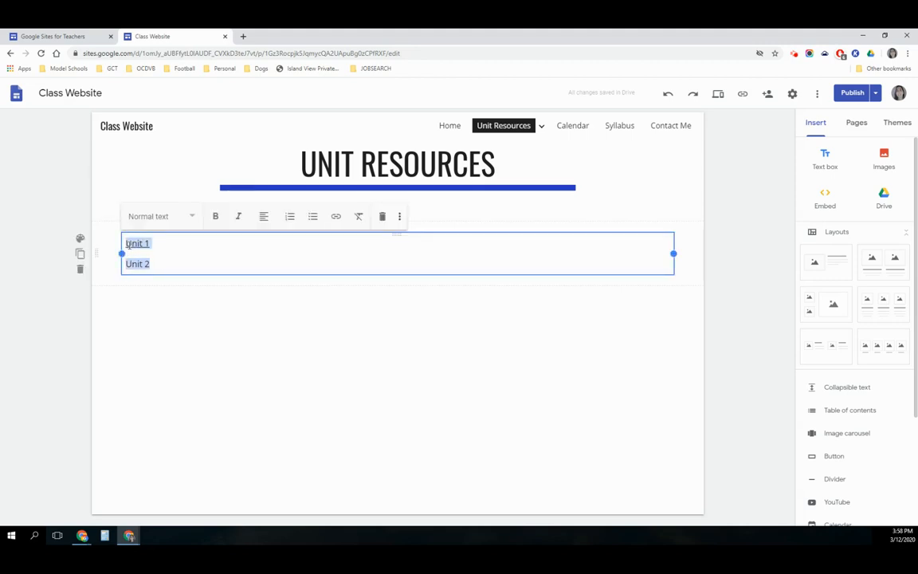
{"action": "left_click", "coordinate": [188, 216]}
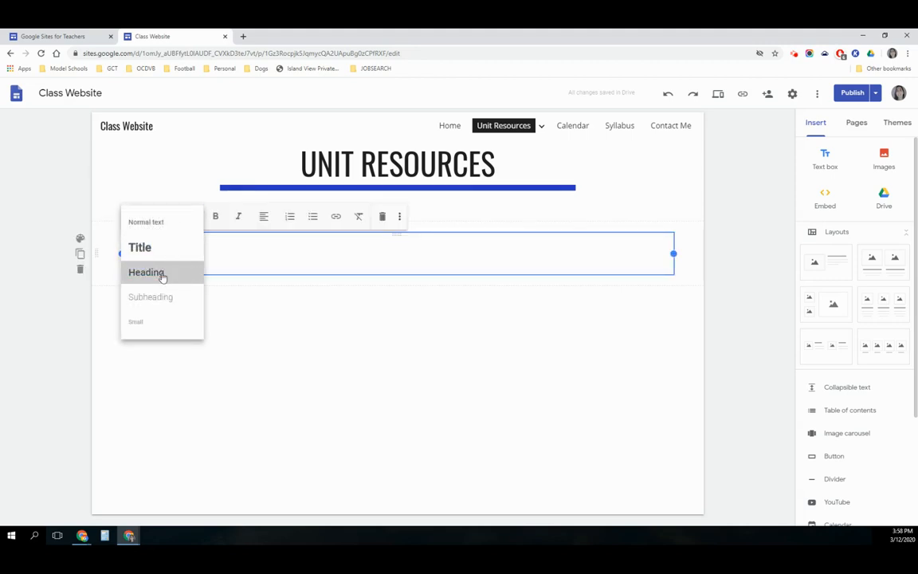
{"action": "left_click", "coordinate": [161, 273]}
{"action": "left_click", "coordinate": [211, 251]}
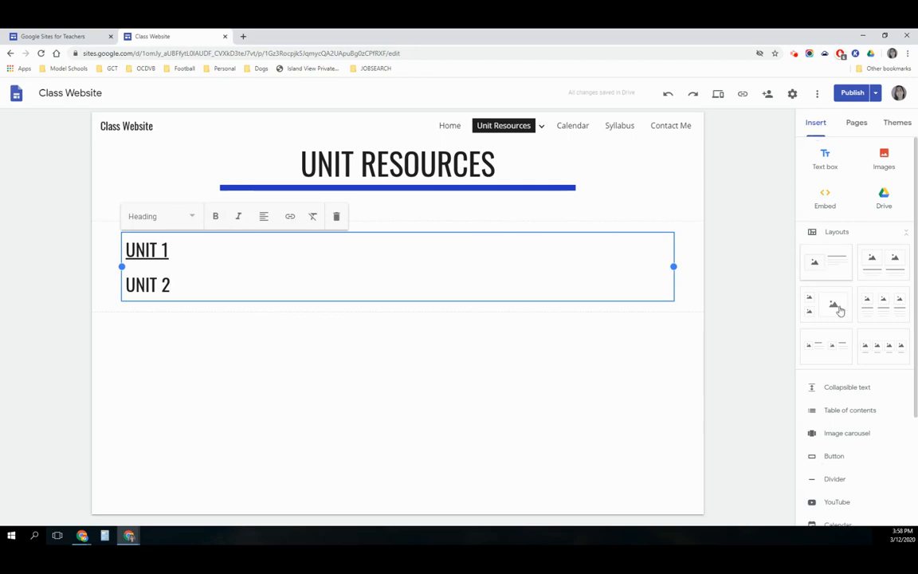
Step: Insert a button named "Unit 1" that links to the Unit 1 Resources page
{"action": "left_click", "coordinate": [834, 456]}
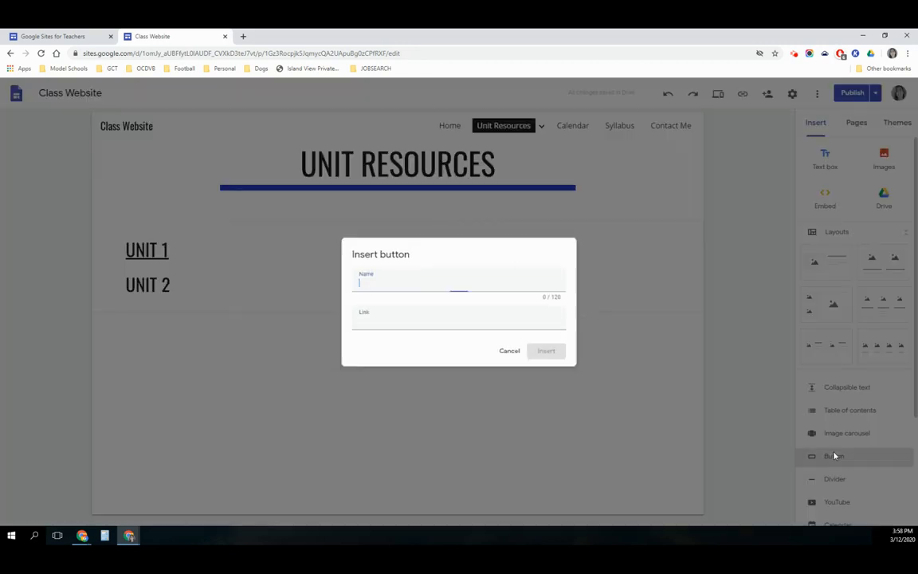
{"action": "left_click", "coordinate": [566, 325]}
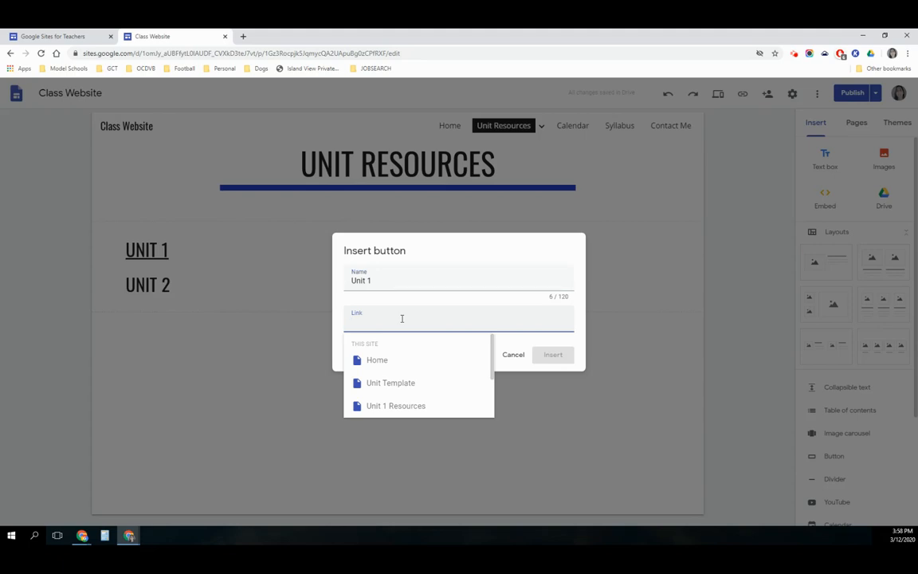
{"action": "left_click", "coordinate": [392, 407]}
{"action": "left_click", "coordinate": [557, 355]}
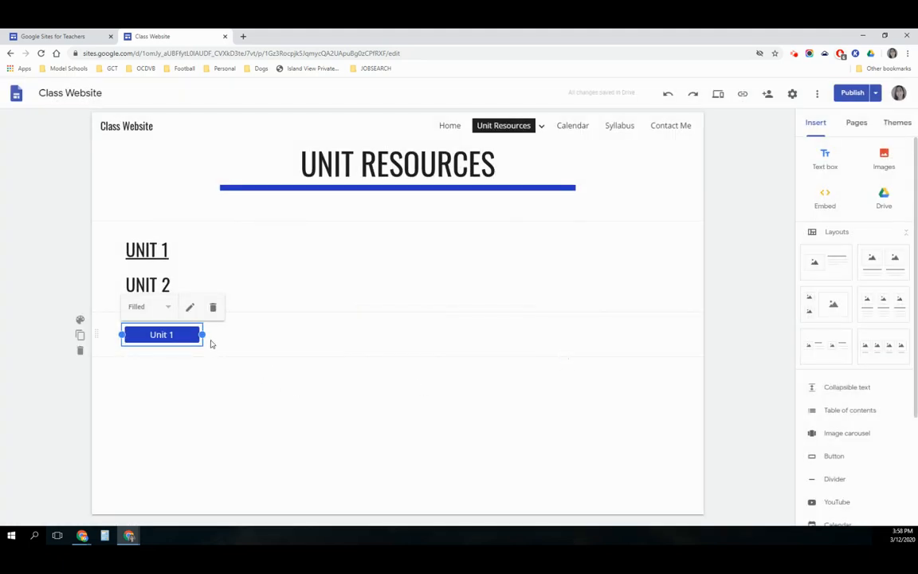
Step: Try the Outlined style on the Unit 1 button and set it back to Filled
{"action": "left_click", "coordinate": [167, 308]}
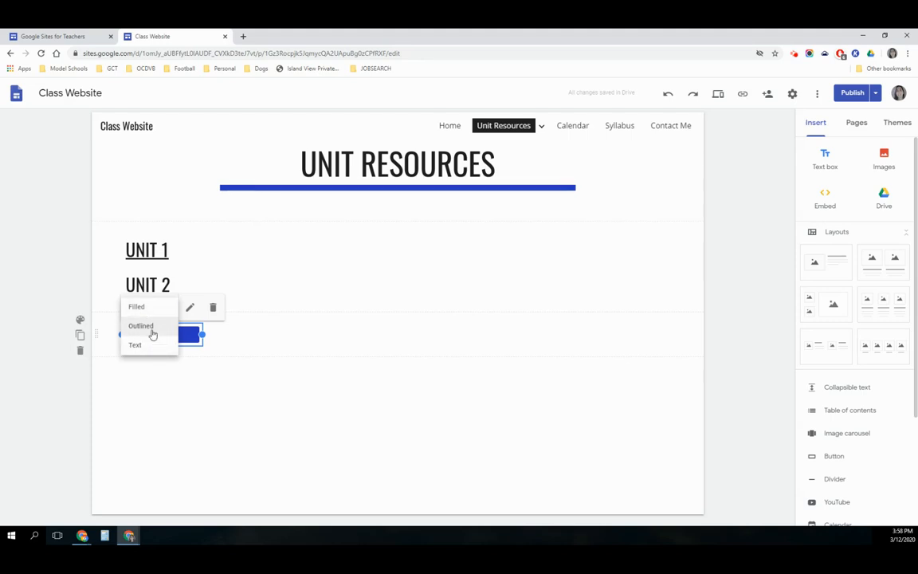
{"action": "left_click", "coordinate": [149, 330]}
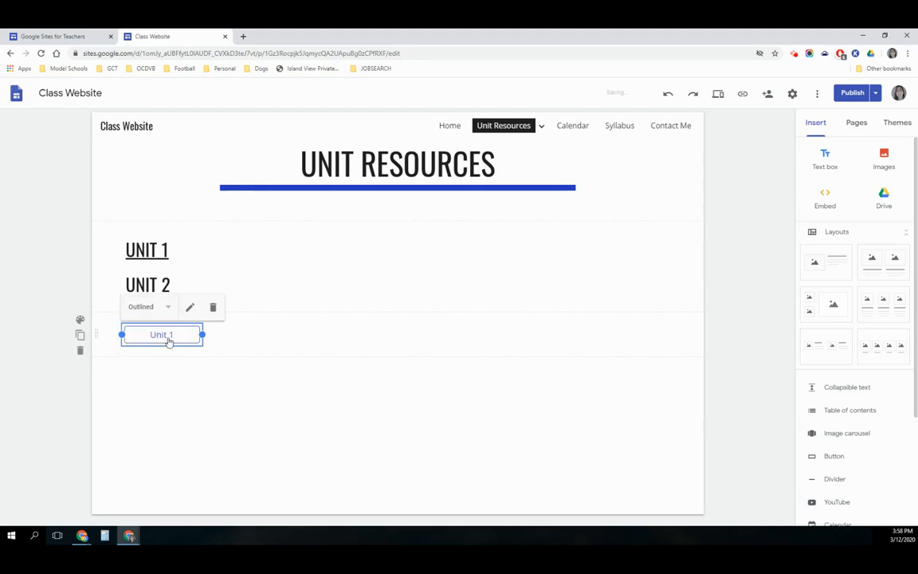
{"action": "left_click", "coordinate": [161, 311]}
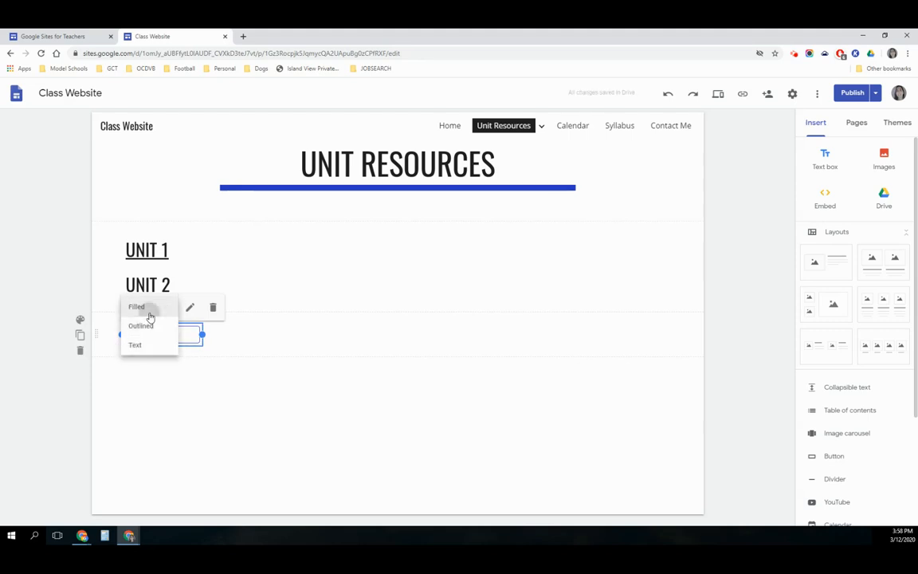
{"action": "left_click", "coordinate": [145, 308]}
{"action": "left_click", "coordinate": [250, 338]}
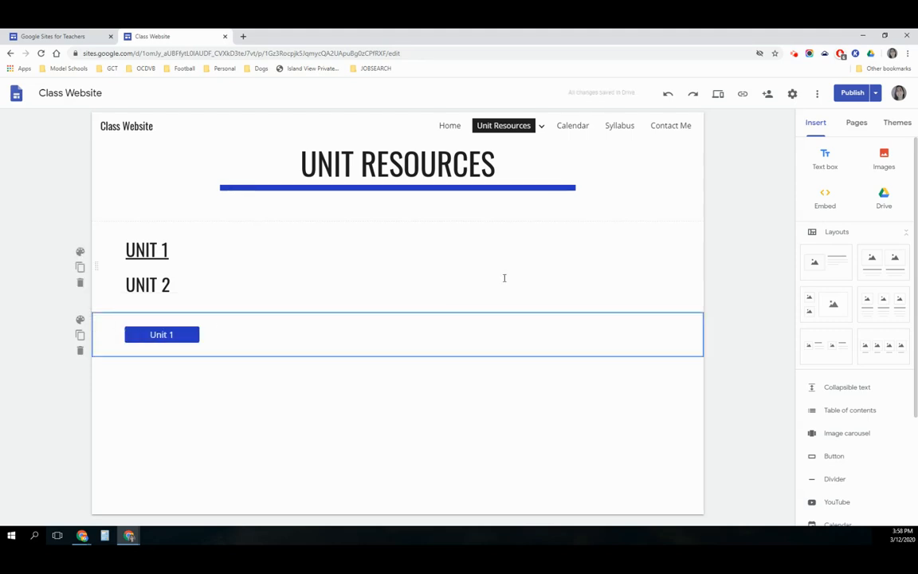
Step: Preview the Unit Resources page and, back in the editor, delete the unit text and Unit 1 button sections
{"action": "left_click", "coordinate": [712, 96]}
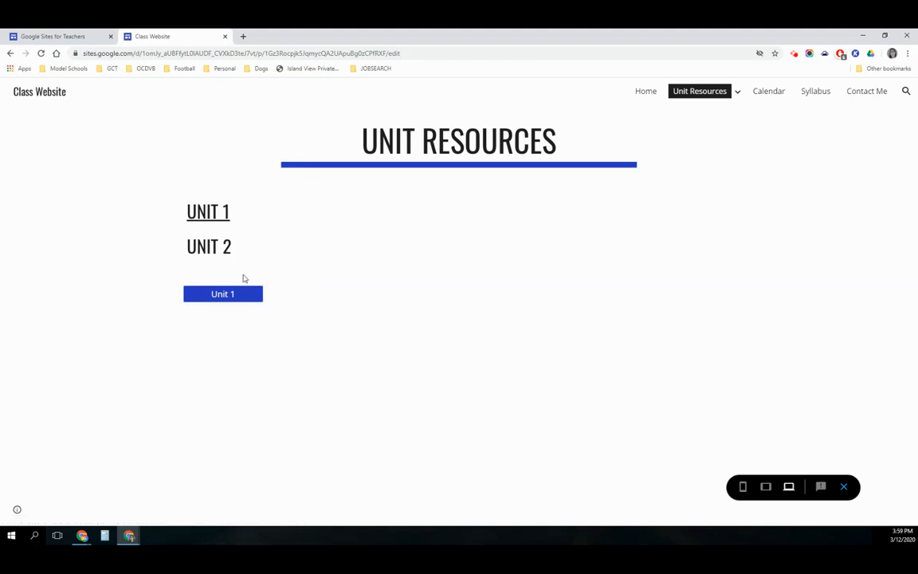
{"action": "left_click", "coordinate": [845, 487]}
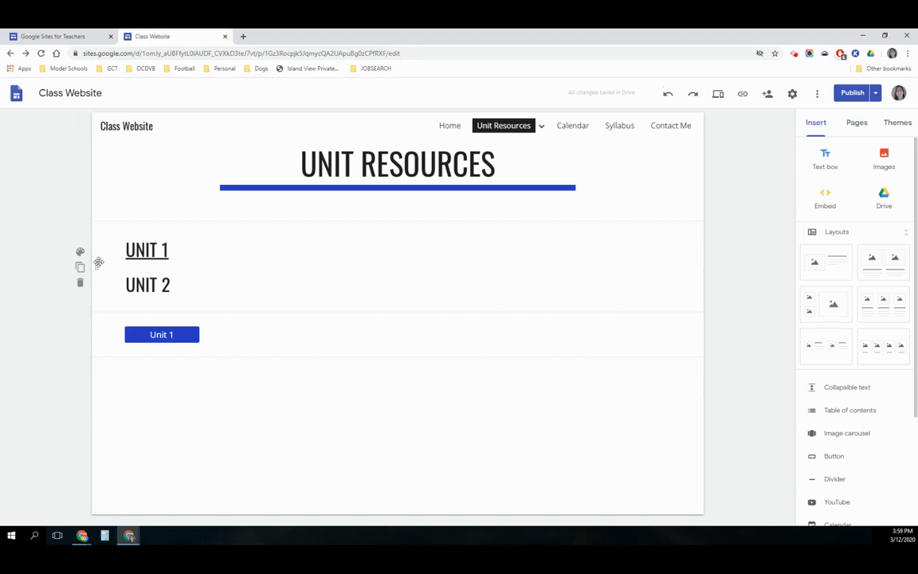
{"action": "left_click", "coordinate": [80, 282]}
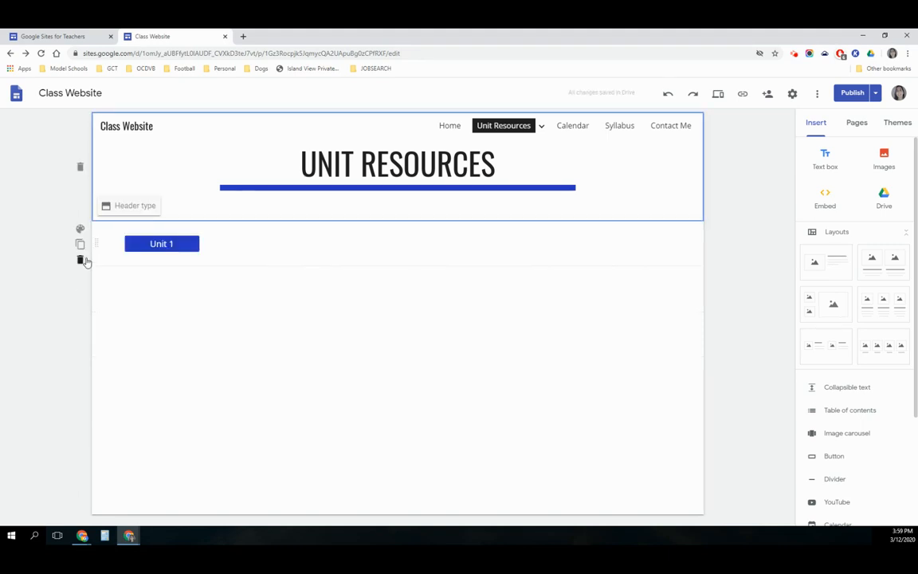
{"action": "left_click", "coordinate": [80, 261]}
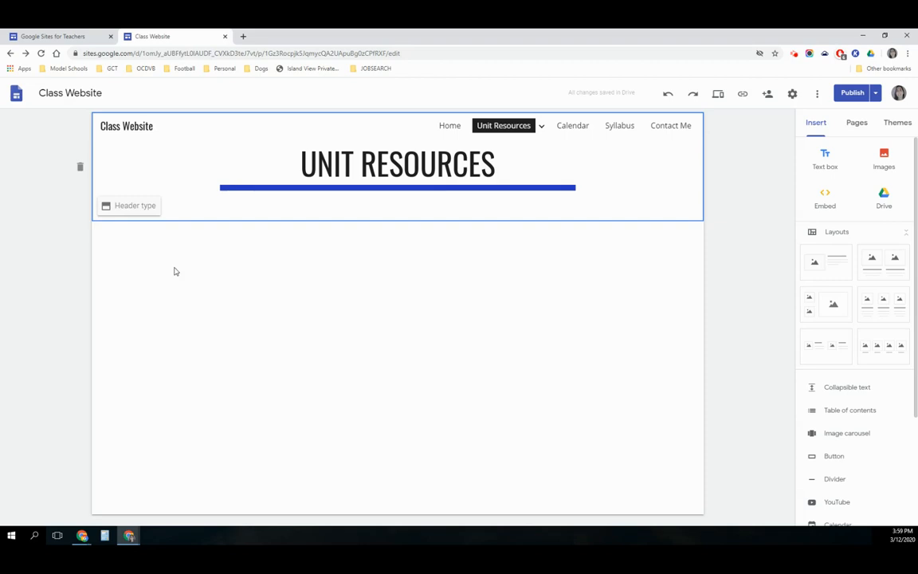
Step: Search Google Images for "1" to find an image for the Unit Resources page
{"action": "left_click", "coordinate": [883, 164]}
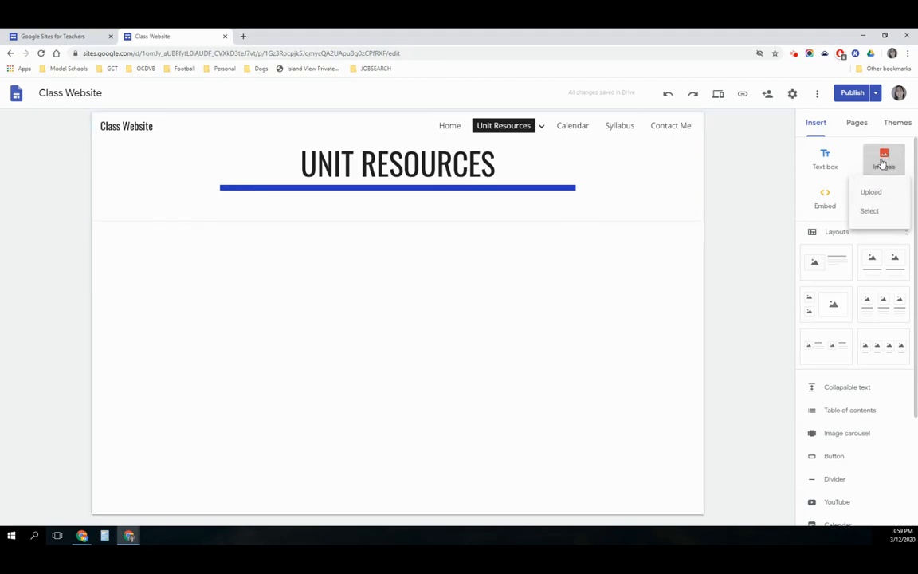
{"action": "left_click", "coordinate": [872, 210]}
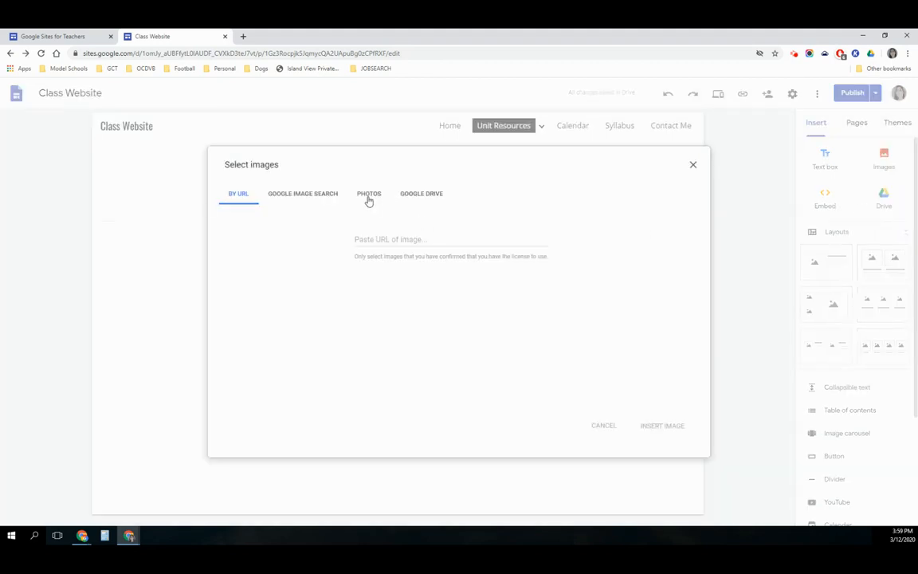
{"action": "left_click", "coordinate": [327, 195]}
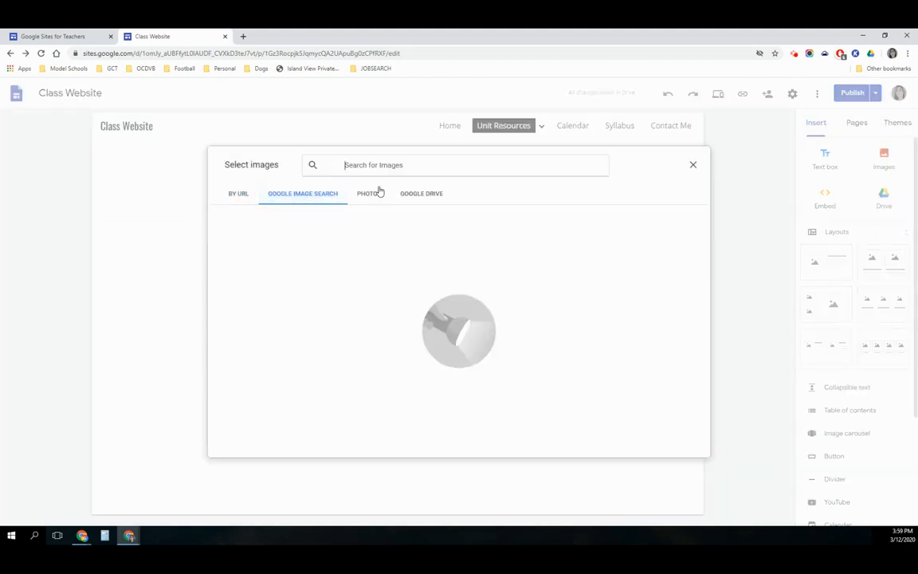
{"action": "type", "text": "unit"}
{"action": "key", "text": "BackSpace"}
{"action": "key", "text": "BackSpace"}
{"action": "key", "text": "BackSpace"}
{"action": "key", "text": "BackSpace"}
{"action": "type", "text": "1"}
{"action": "key", "text": "Return"}
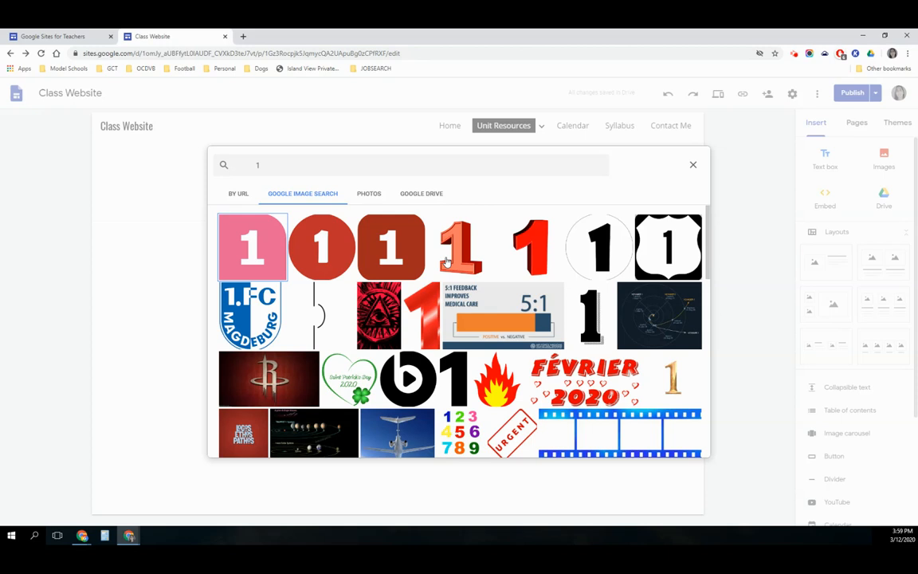
Step: Insert only the red circle image with a white number 1 from the image search results
{"action": "left_click", "coordinate": [592, 256]}
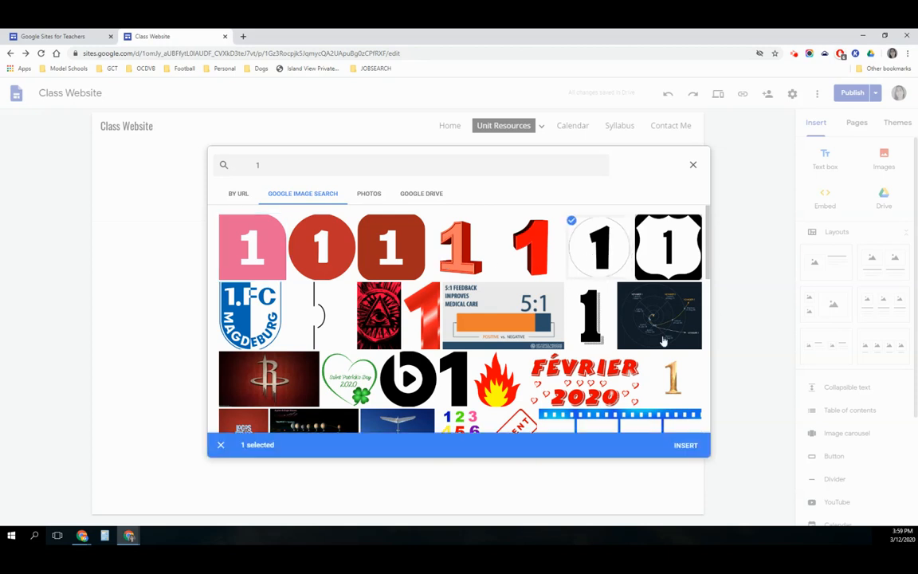
{"action": "scroll", "coordinate": [558, 344], "scroll_direction": "down", "scroll_amount": 10}
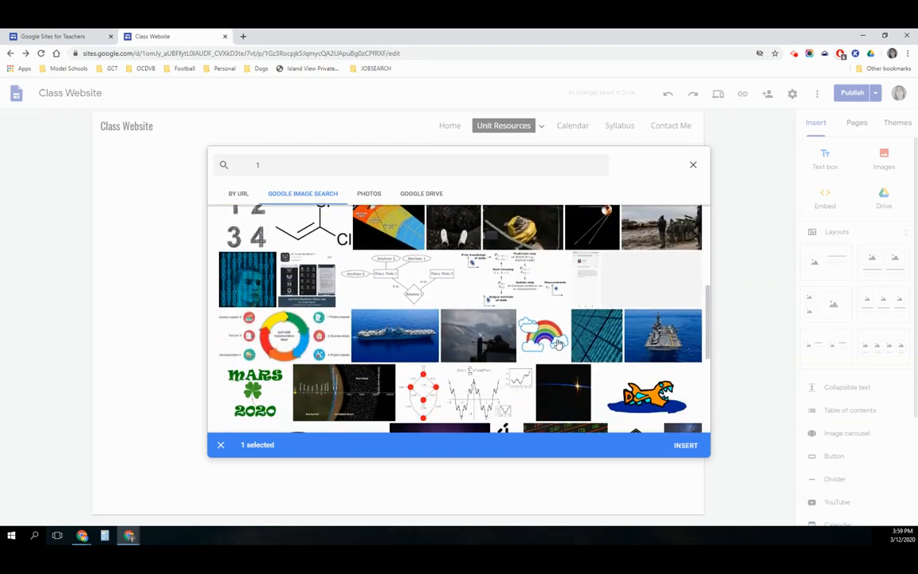
{"action": "scroll", "coordinate": [558, 344], "scroll_direction": "up", "scroll_amount": 10}
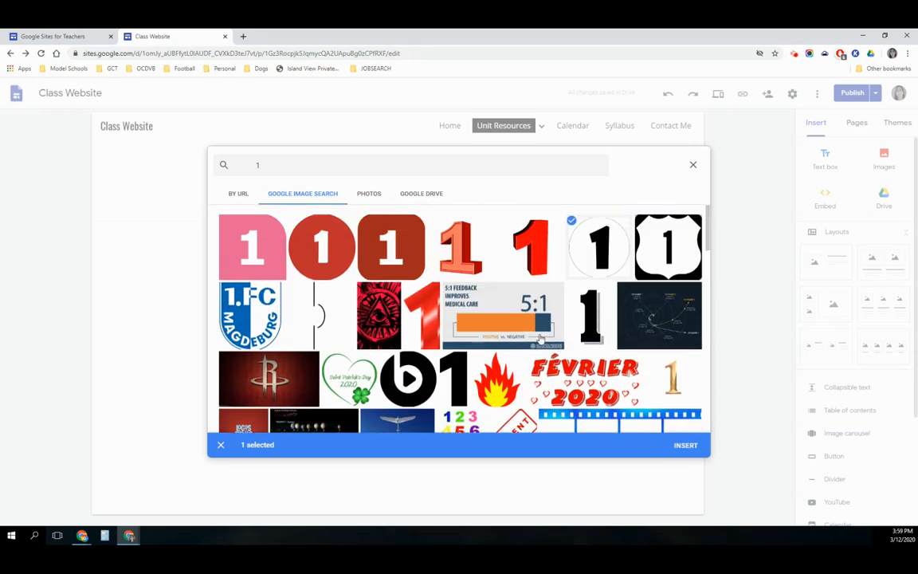
{"action": "left_click", "coordinate": [333, 252]}
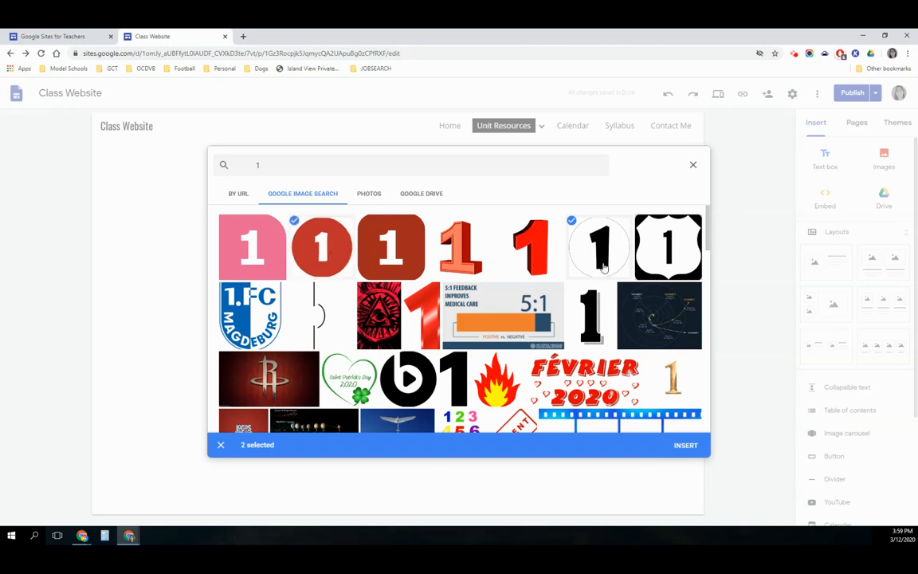
{"action": "left_click", "coordinate": [578, 227]}
{"action": "left_click", "coordinate": [684, 445]}
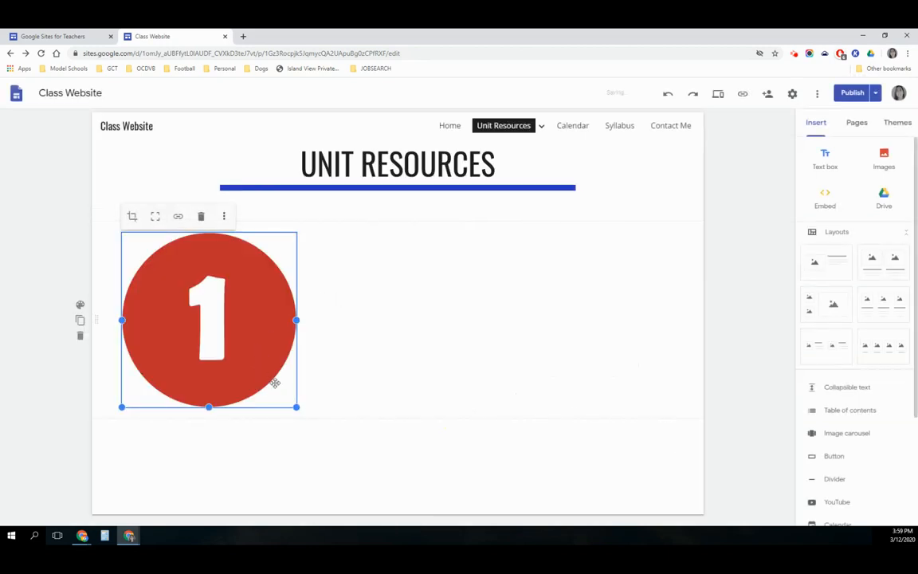
Step: Shrink the red number 1 image to slightly less than half its inserted size
{"action": "left_click_drag", "start_coordinate": [298, 407], "coordinate": [192, 312]}
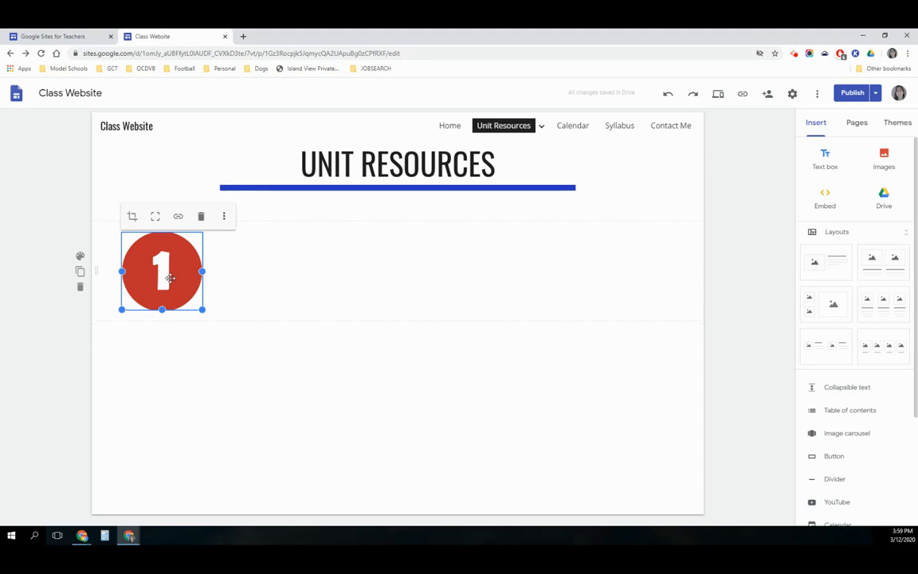
{"action": "left_click", "coordinate": [288, 273]}
{"action": "left_click", "coordinate": [164, 268]}
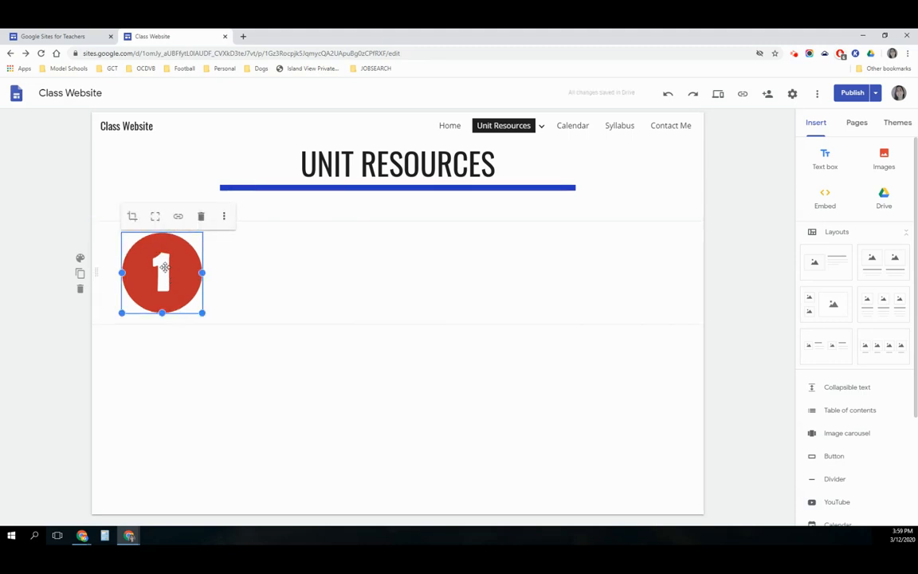
{"action": "left_click", "coordinate": [178, 216]}
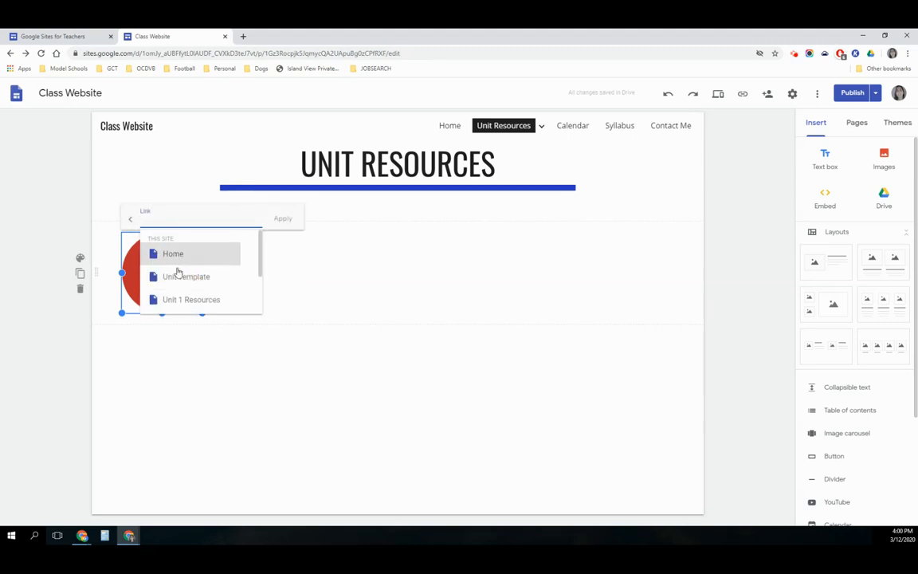
{"action": "left_click", "coordinate": [184, 299]}
{"action": "left_click", "coordinate": [304, 310]}
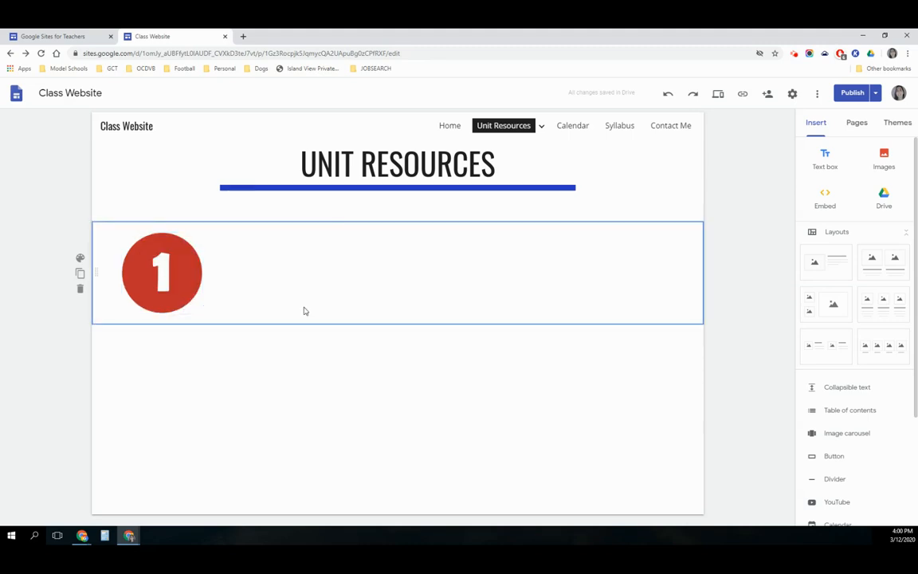
Step: Link the red number 1 image to the Unit 1 Resources page and apply the link
{"action": "left_click", "coordinate": [179, 270]}
{"action": "left_click", "coordinate": [180, 216]}
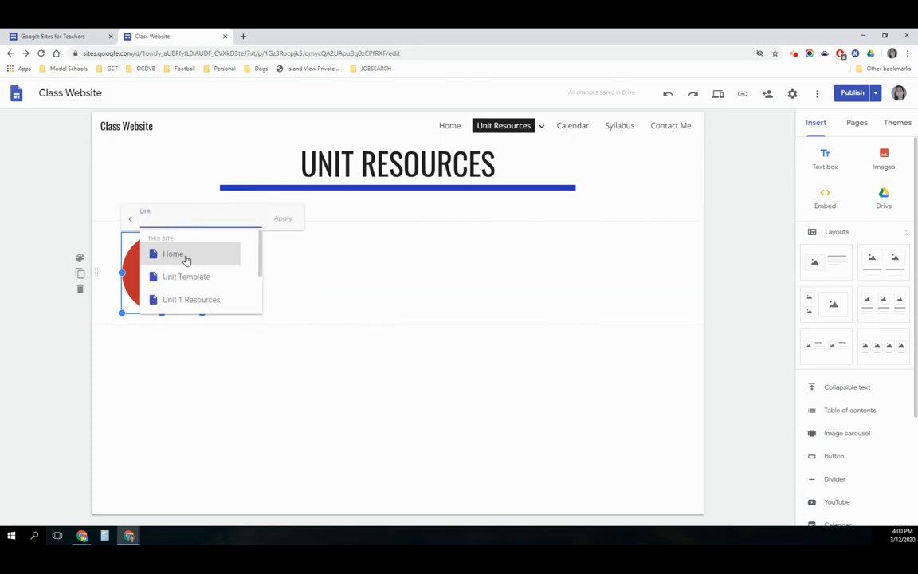
{"action": "left_click", "coordinate": [192, 300]}
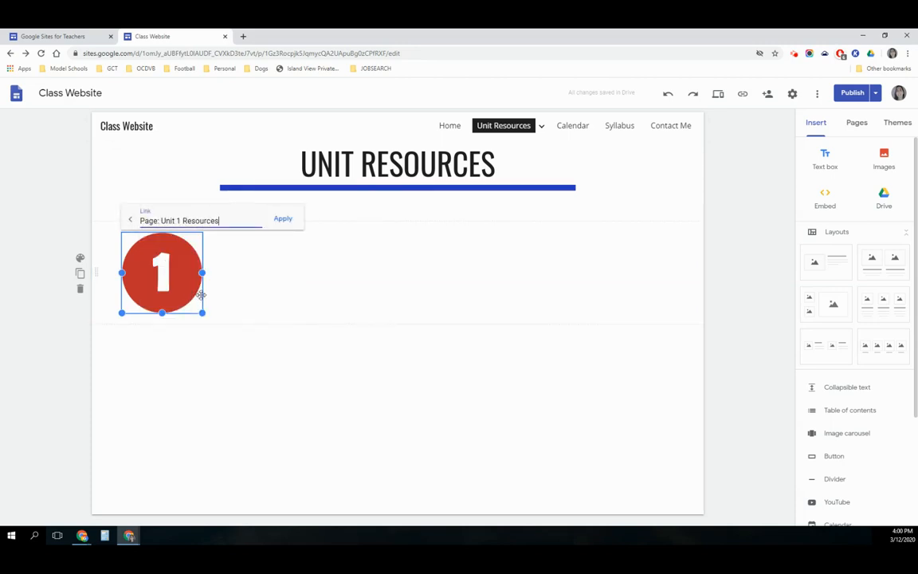
{"action": "left_click", "coordinate": [283, 219]}
{"action": "left_click", "coordinate": [338, 280]}
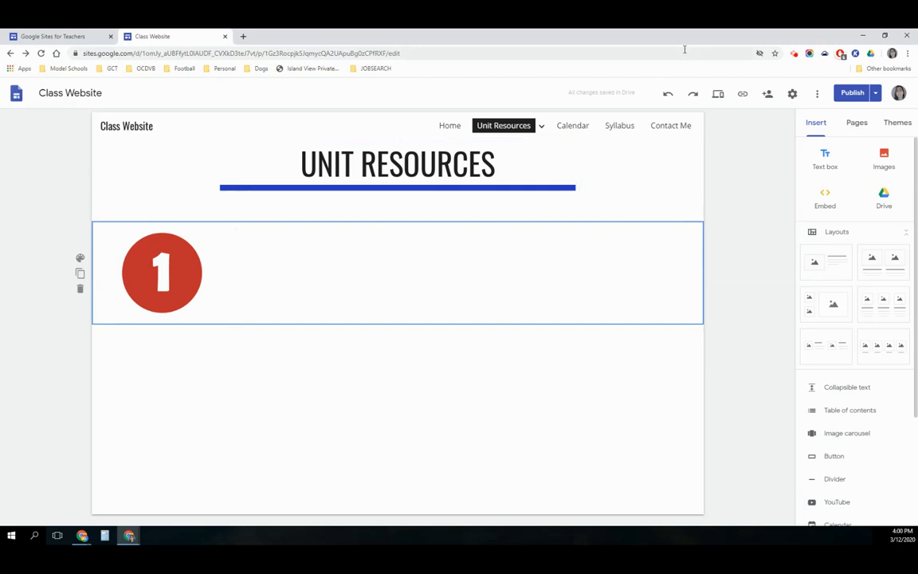
Step: Preview the site and test the number 1 image's link to the Unit 1 Resources page
{"action": "left_click", "coordinate": [718, 94]}
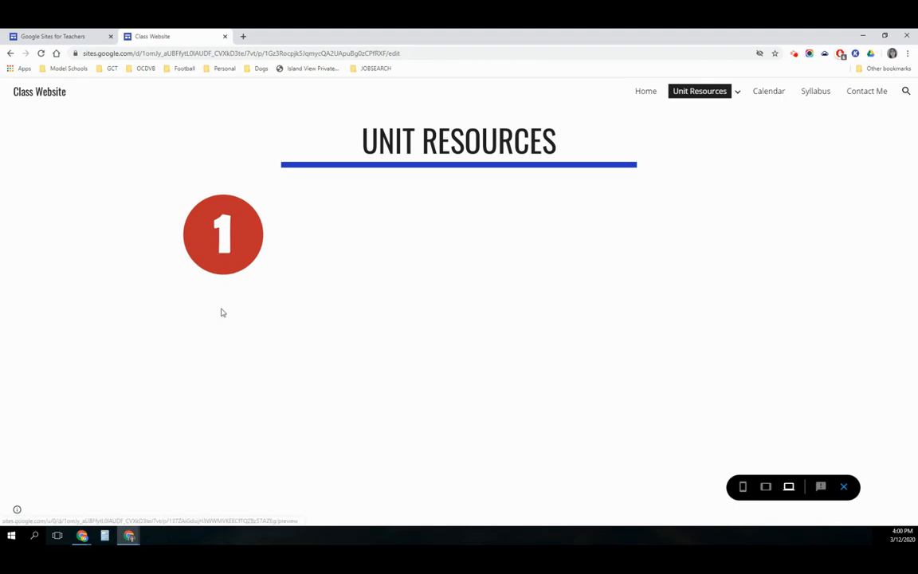
{"action": "left_click", "coordinate": [219, 225]}
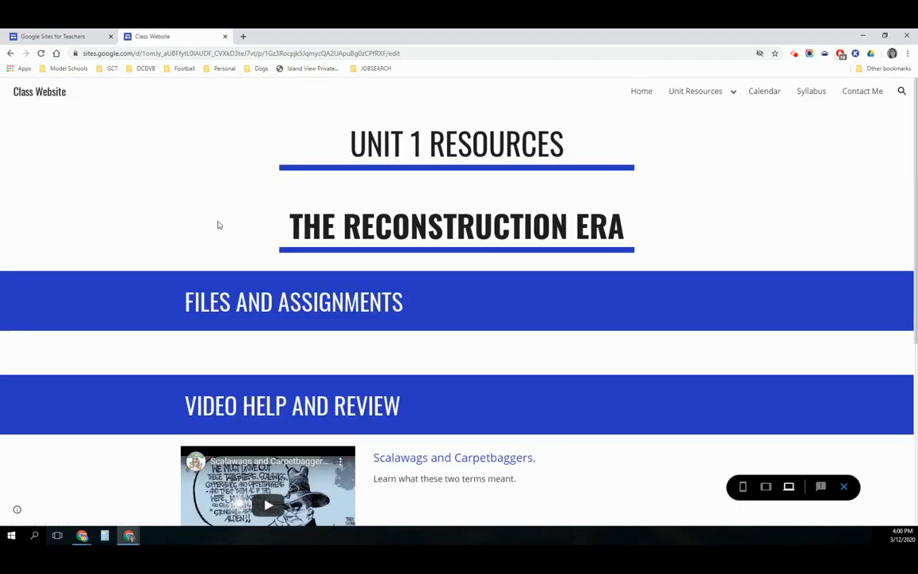